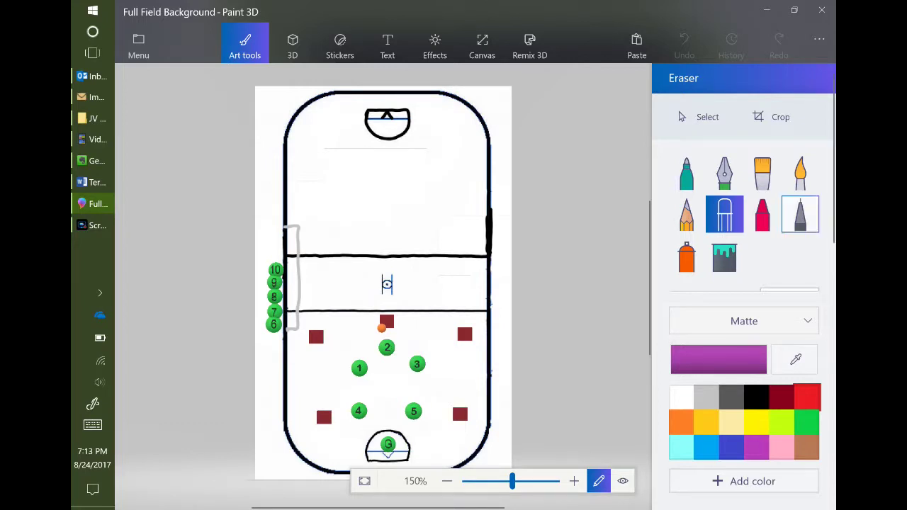
Step: Circle benched players 6 to 10 and scribble over the opposite sideboard with the indigo Pixel pen, and undo both strokes
click(801, 214)
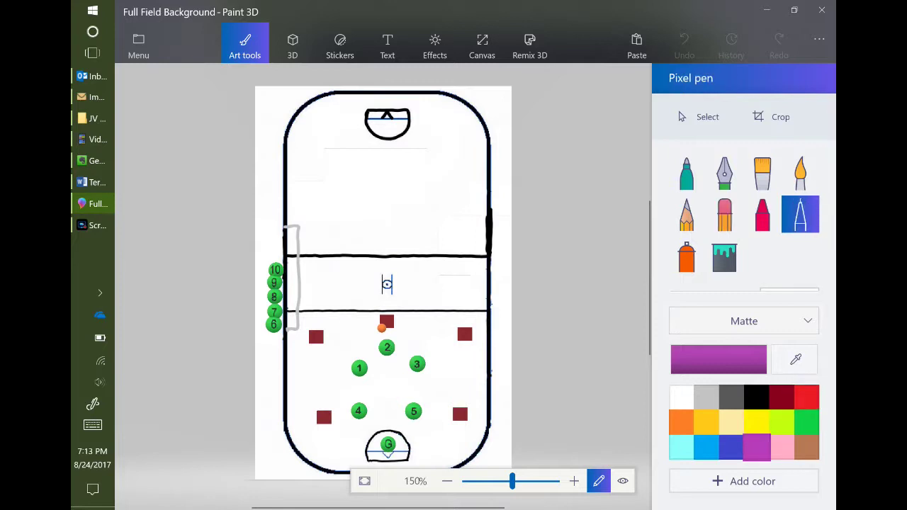
click(731, 448)
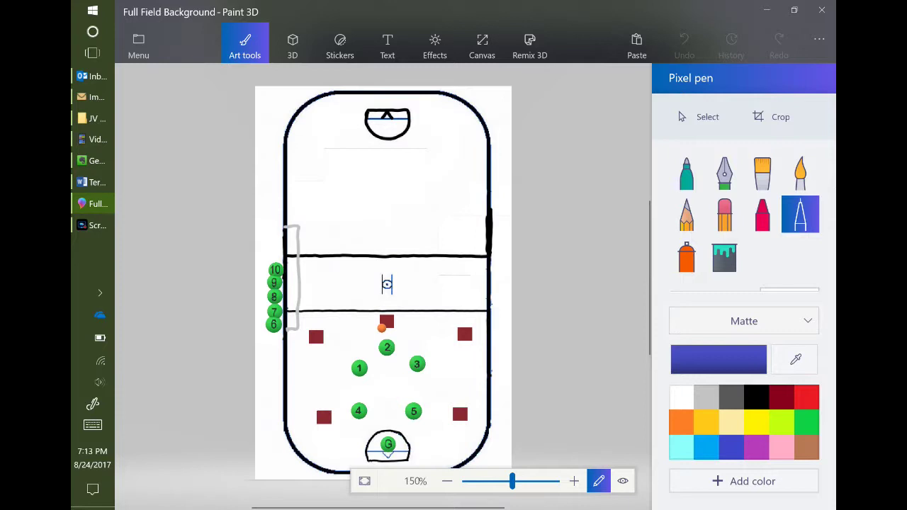
mouse_move(308, 282)
mouse_down()
mouse_move(280, 203)
mouse_move(268, 270)
mouse_move(282, 368)
mouse_move(308, 300)
mouse_up()
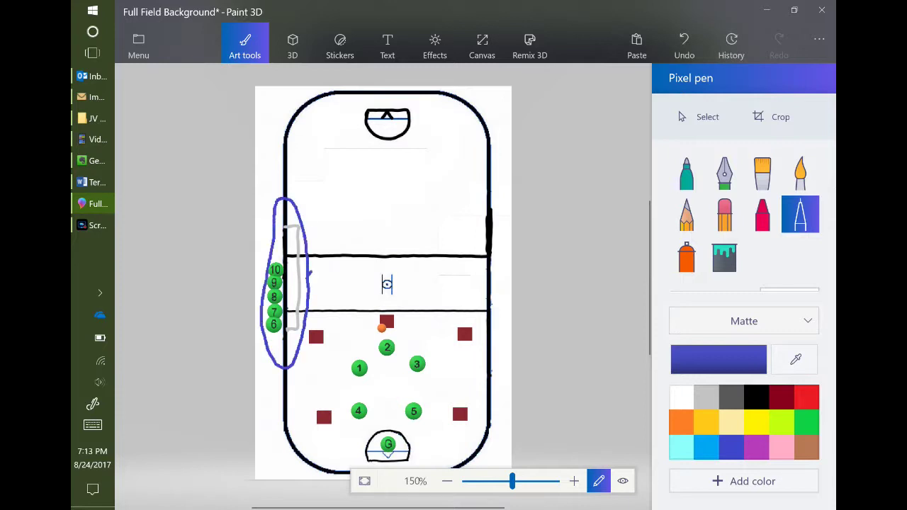
drag(488, 208, 488, 354)
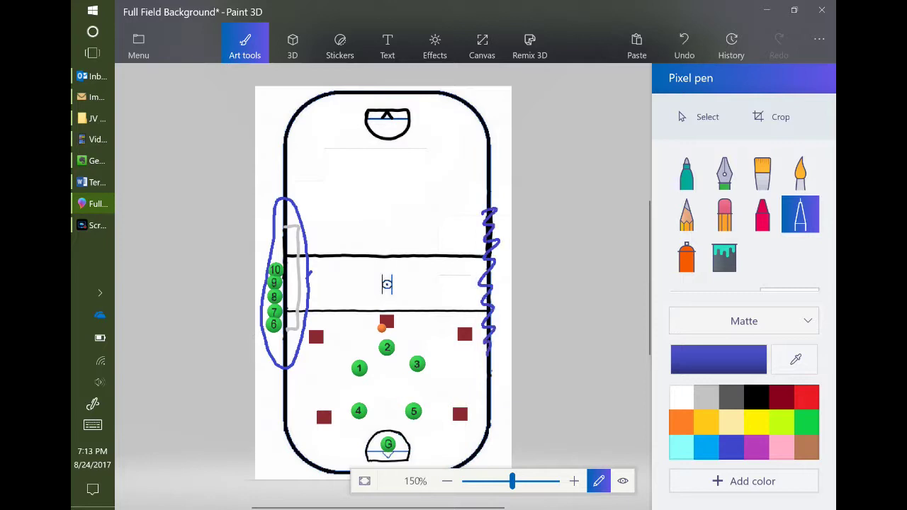
key(ctrl+z)
key(ctrl+z)
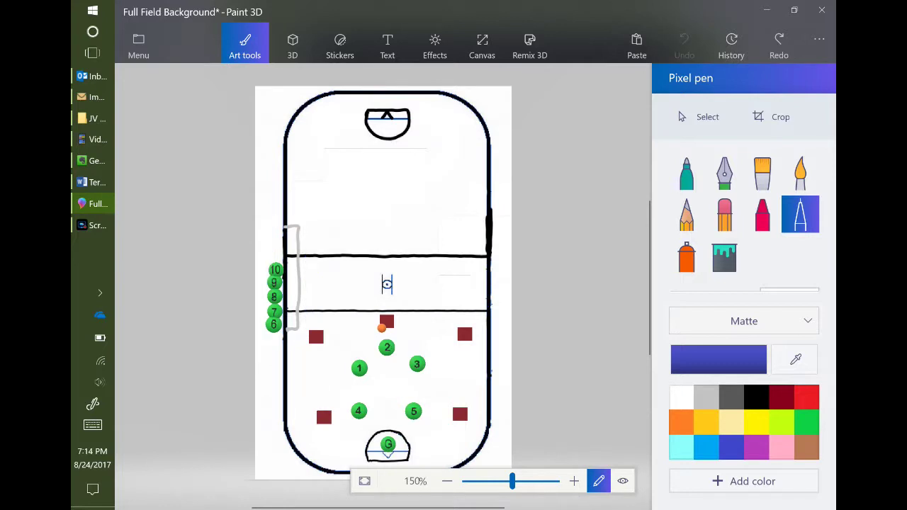
Step: Outline the house-shaped formation around players 1 to 5 with indigo Pixel pen lines, and undo all the strokes
mouse_move(343, 380)
mouse_down()
mouse_move(387, 346)
mouse_move(430, 376)
mouse_up()
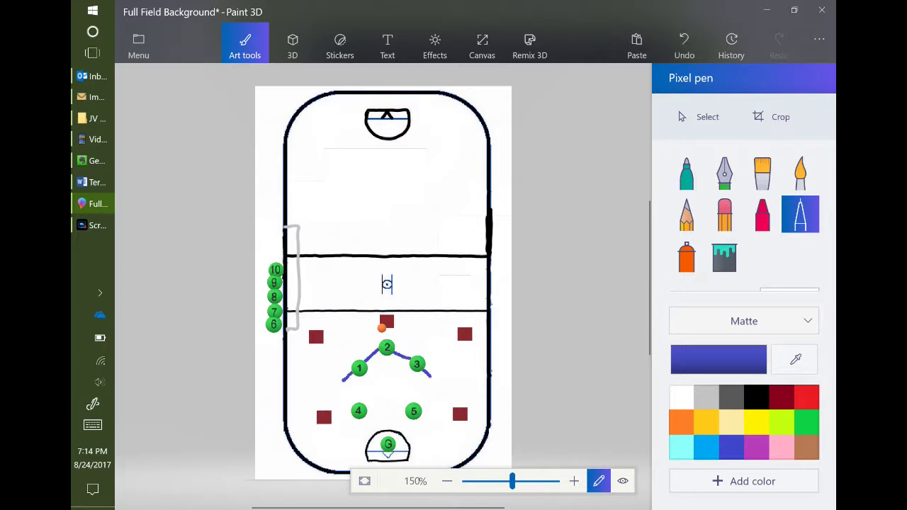
drag(415, 430, 413, 371)
drag(359, 430, 360, 419)
mouse_move(359, 375)
mouse_down()
mouse_move(360, 403)
mouse_move(376, 429)
mouse_move(415, 425)
mouse_up()
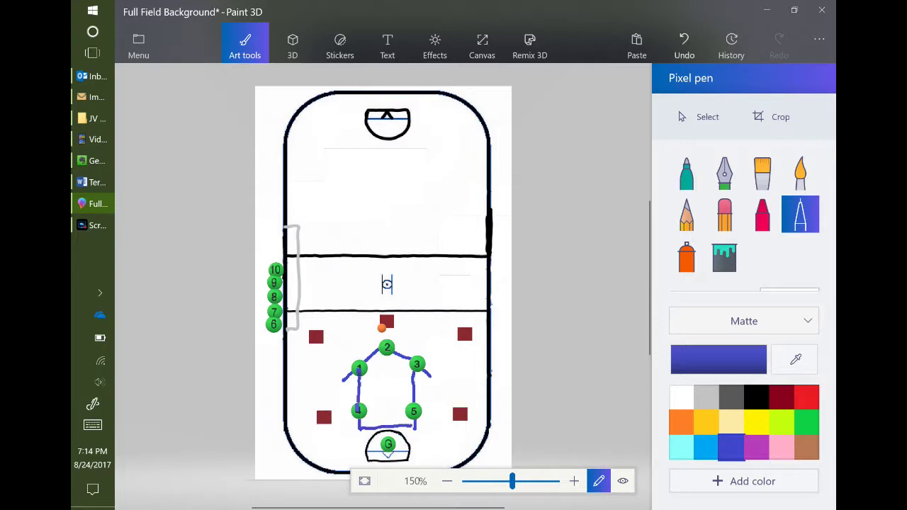
key(ctrl+z)
key(ctrl+z)
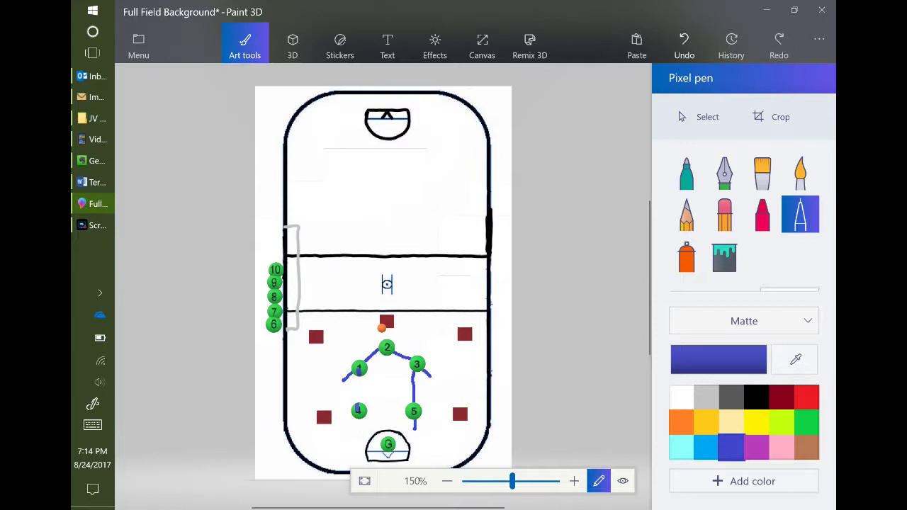
key(ctrl+z)
key(ctrl+z)
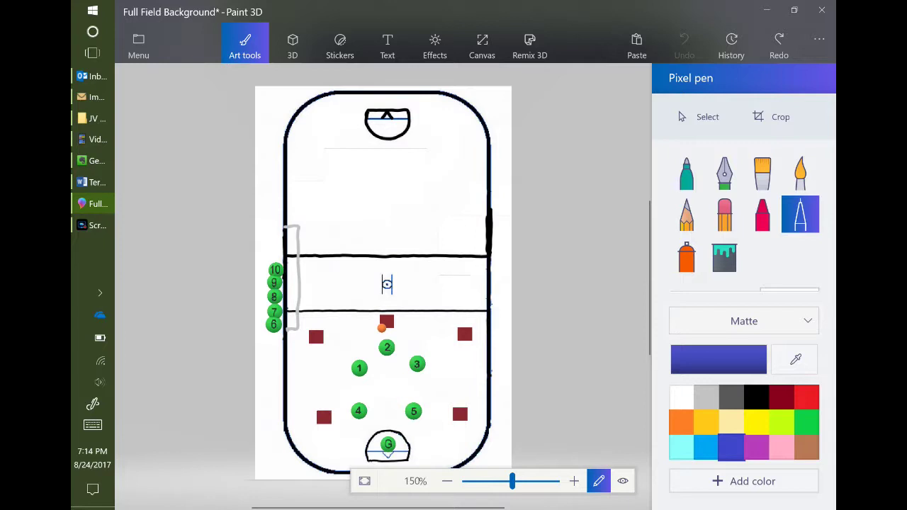
Step: Move the orange ball from the front of player 2 down to player 5
click(706, 117)
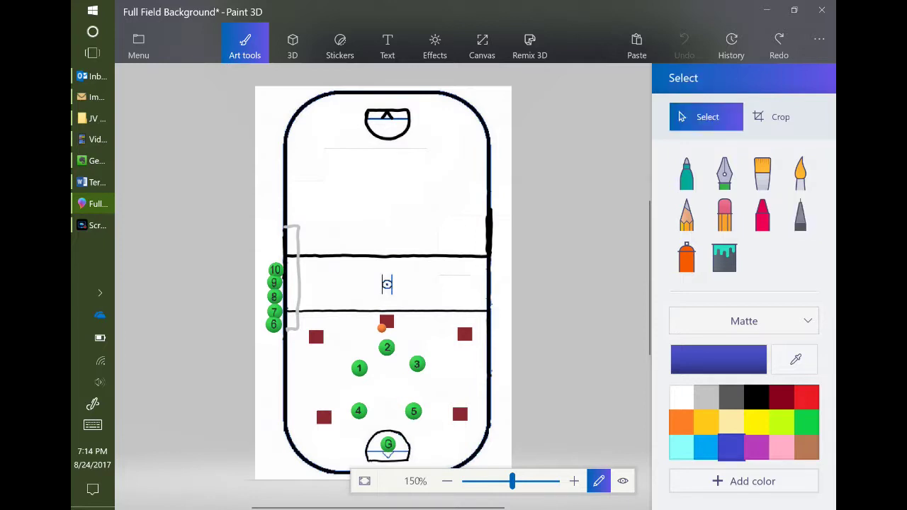
click(382, 328)
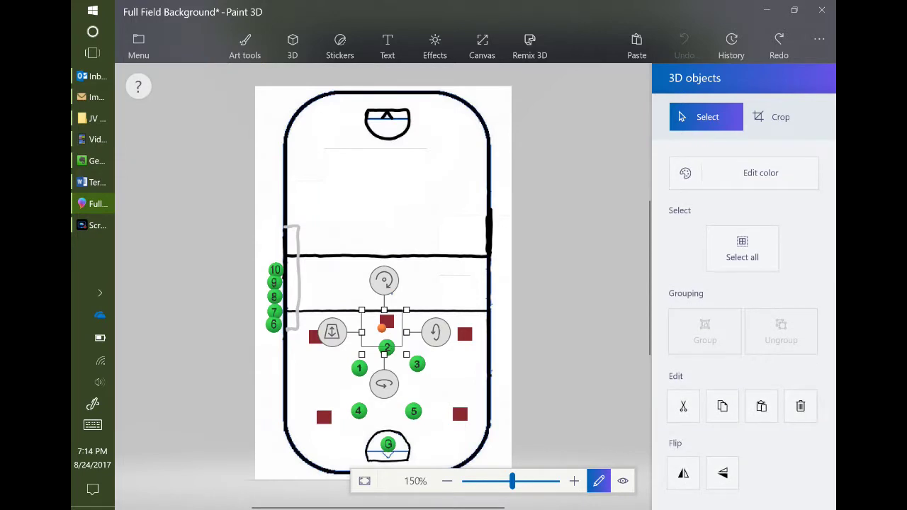
drag(382, 328, 410, 422)
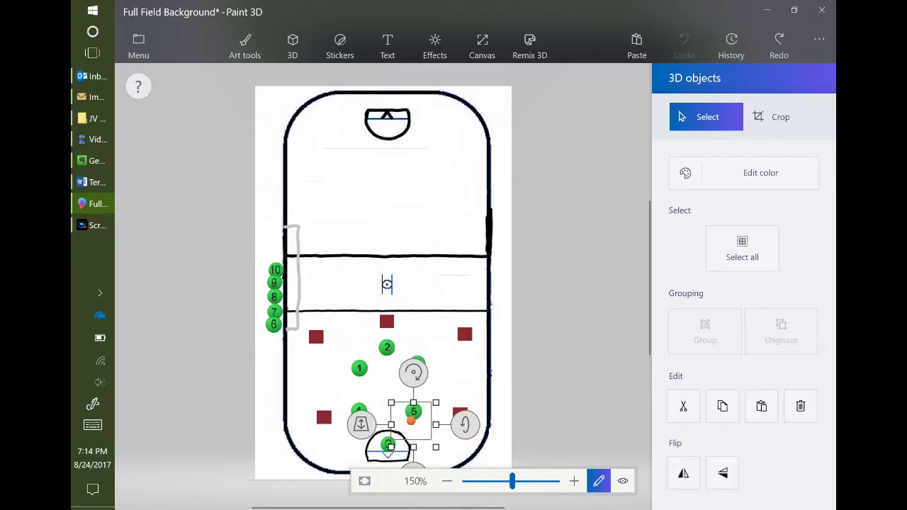
key(Escape)
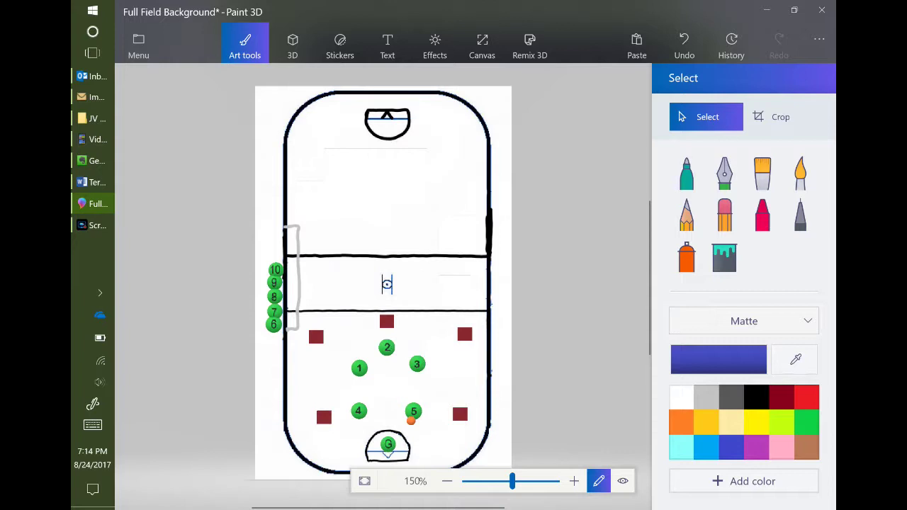
Step: Move player 5 with the ball, and player 4, back into the corners on either side of the goal
drag(424, 419, 455, 467)
click(360, 411)
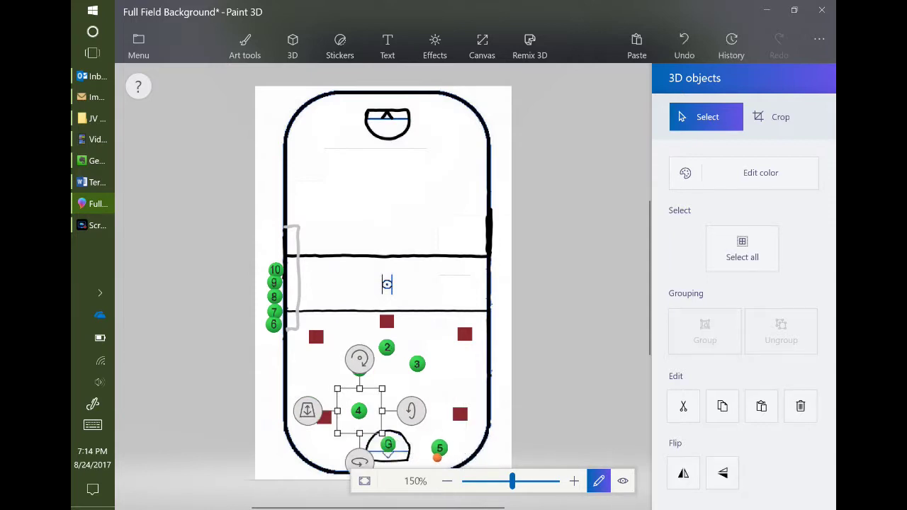
drag(358, 411, 328, 455)
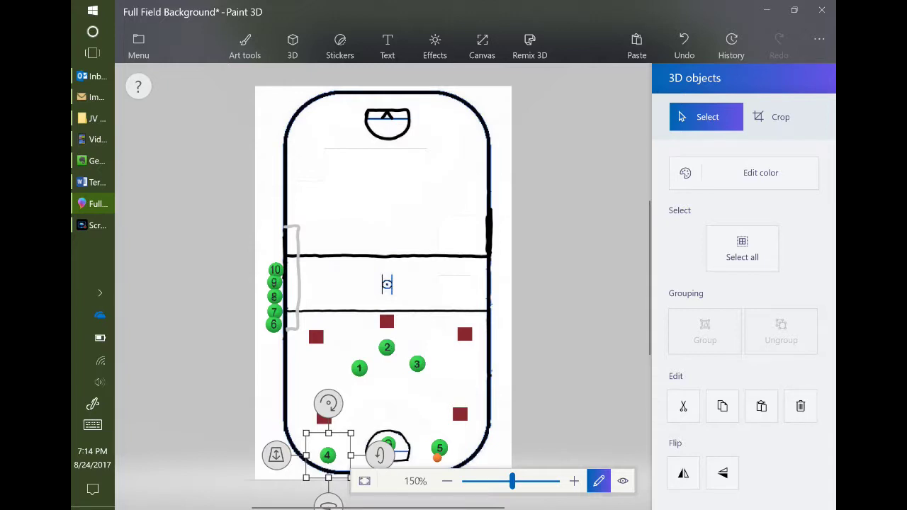
Step: Draw a red Pixel pen line across the rink through player 5, the goalie and player 4
click(245, 47)
click(801, 214)
click(807, 397)
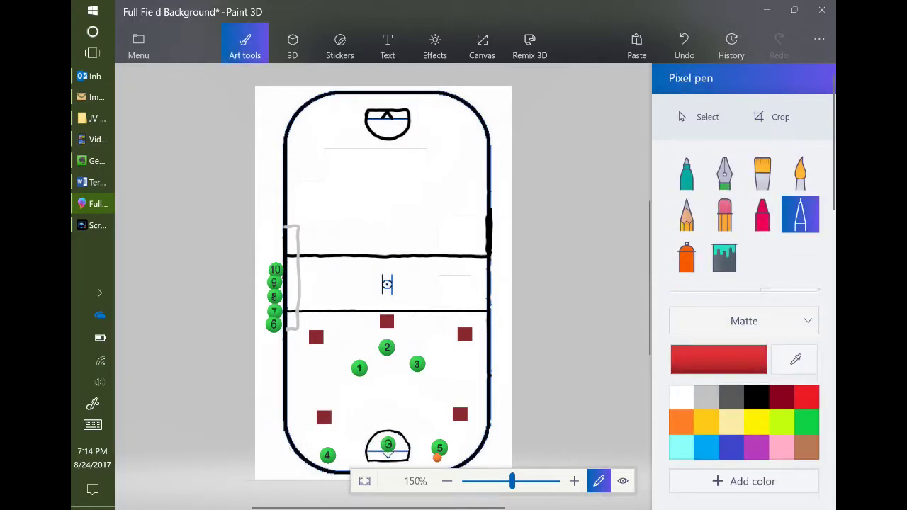
drag(471, 446, 302, 452)
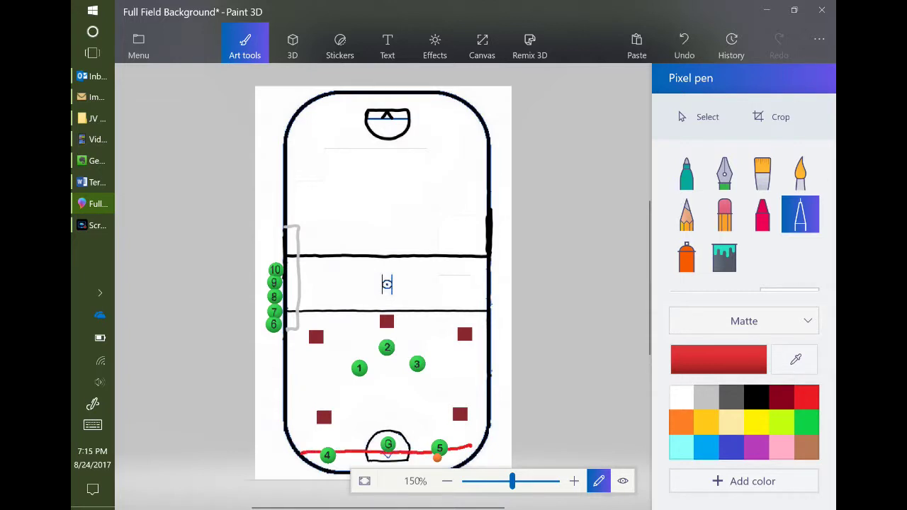
Step: Move player 5 with the ball, and player 4, forward to just in front of the two rear red squares
click(707, 117)
mouse_move(425, 430)
mouse_down()
mouse_move(456, 470)
mouse_move(428, 407)
mouse_move(446, 400)
mouse_up()
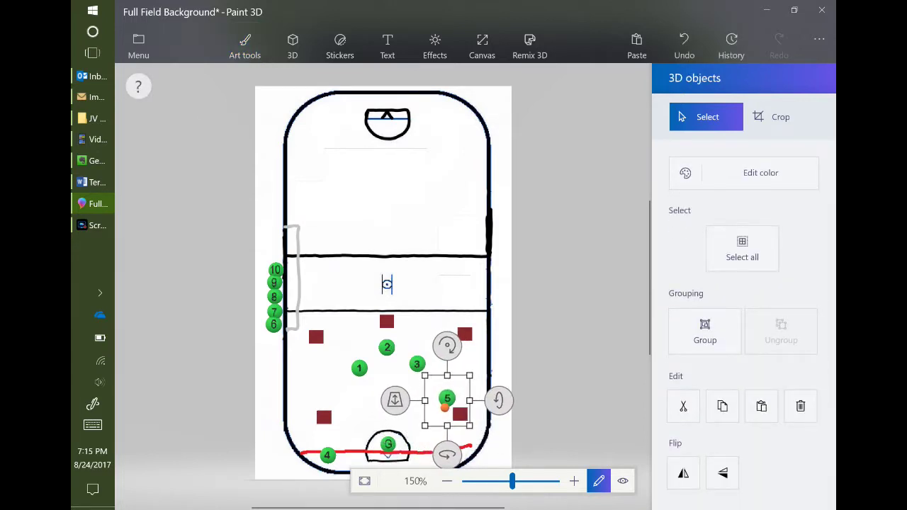
drag(328, 455, 325, 403)
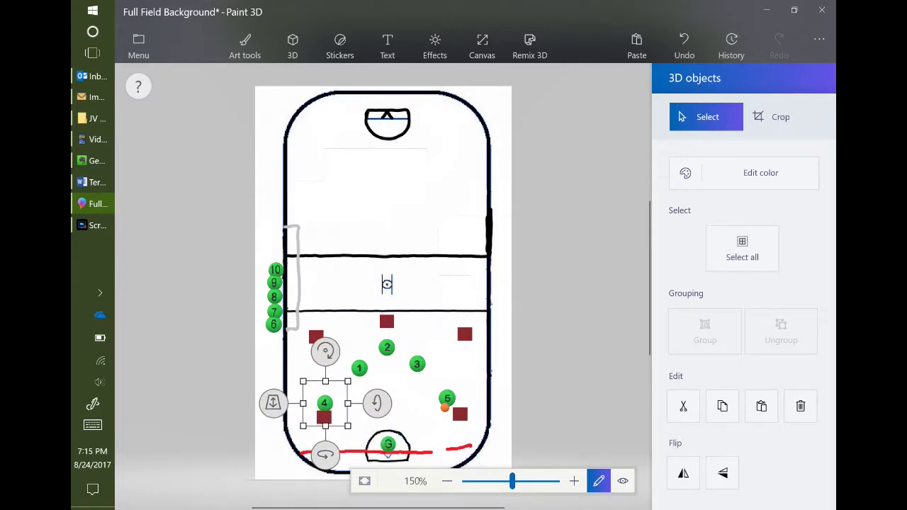
Step: Draw a red Pixel pen line across the rink through the forward positions of players 5 and 4
click(245, 47)
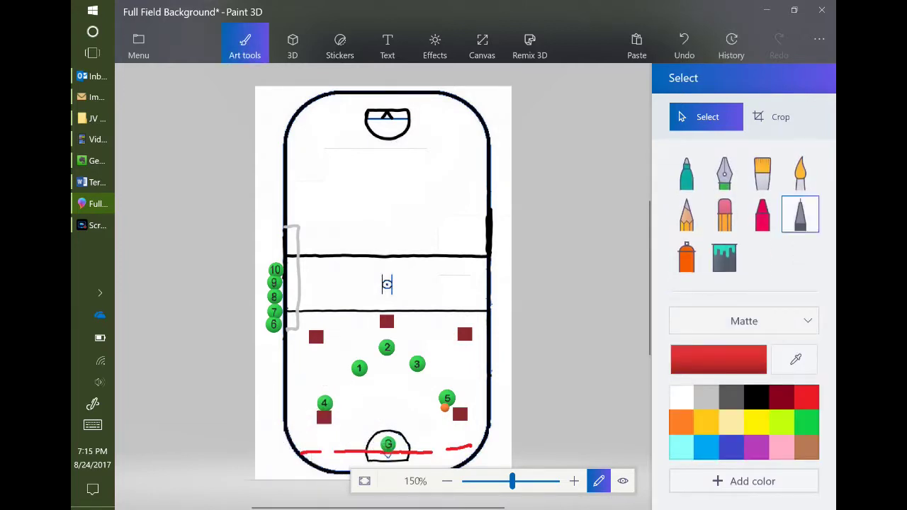
click(800, 215)
drag(474, 404, 303, 402)
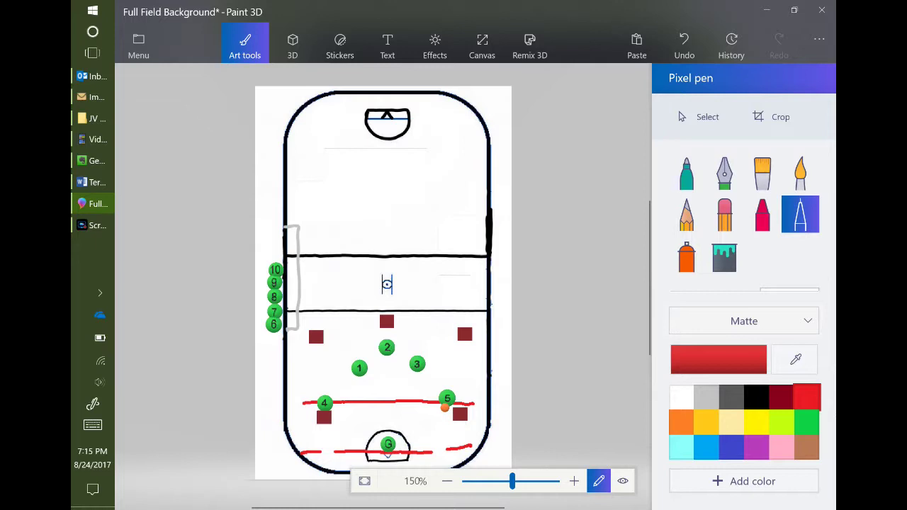
Step: Undo both red lines and the forward moves of players 4 and 5
click(684, 46)
click(684, 45)
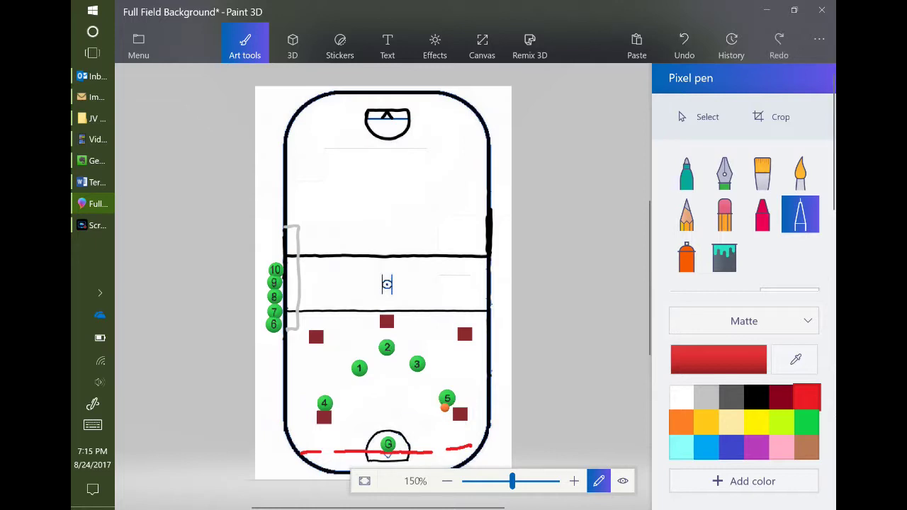
click(684, 45)
click(684, 45)
key(ctrl+z)
key(ctrl+z)
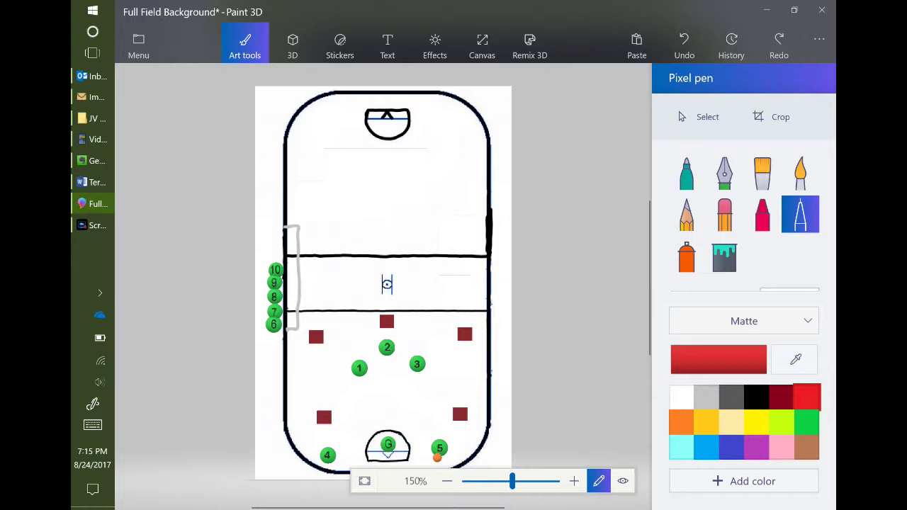
click(324, 418)
click(684, 44)
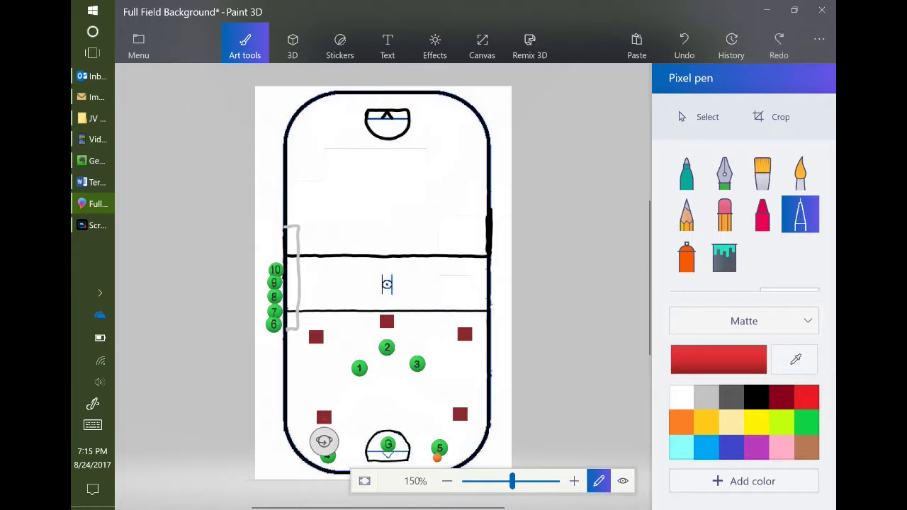
click(706, 117)
click(464, 334)
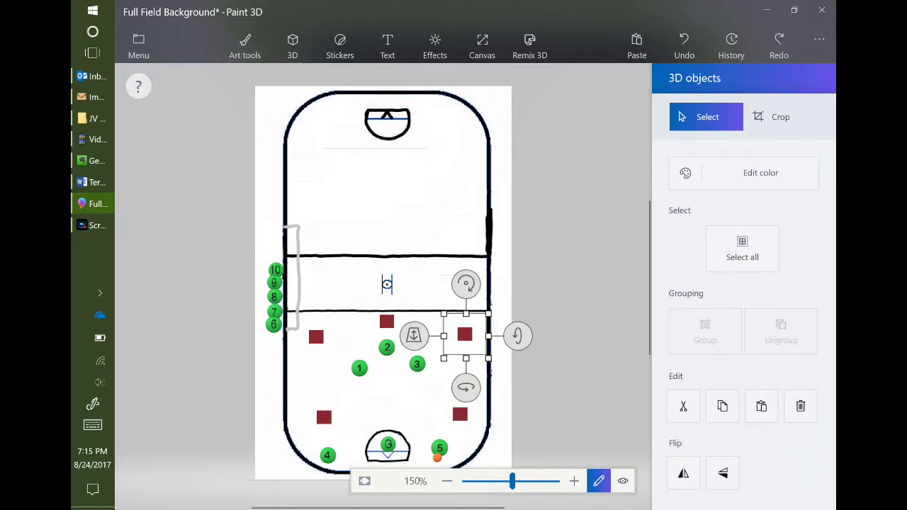
key(Delete)
click(684, 44)
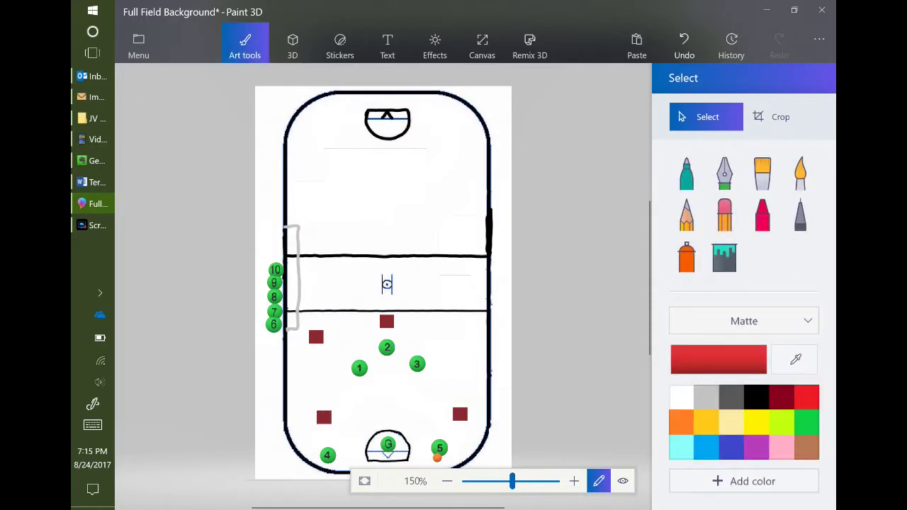
Step: Move the three red squares nearest the centre line to the far half, spread across in front of the far goal
click(465, 335)
drag(465, 334, 459, 172)
click(386, 322)
drag(386, 322, 388, 158)
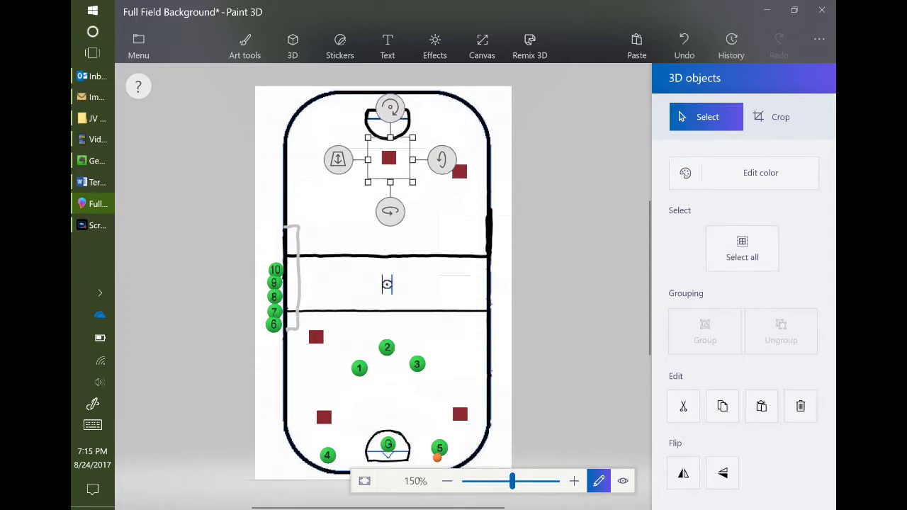
click(456, 153)
click(316, 337)
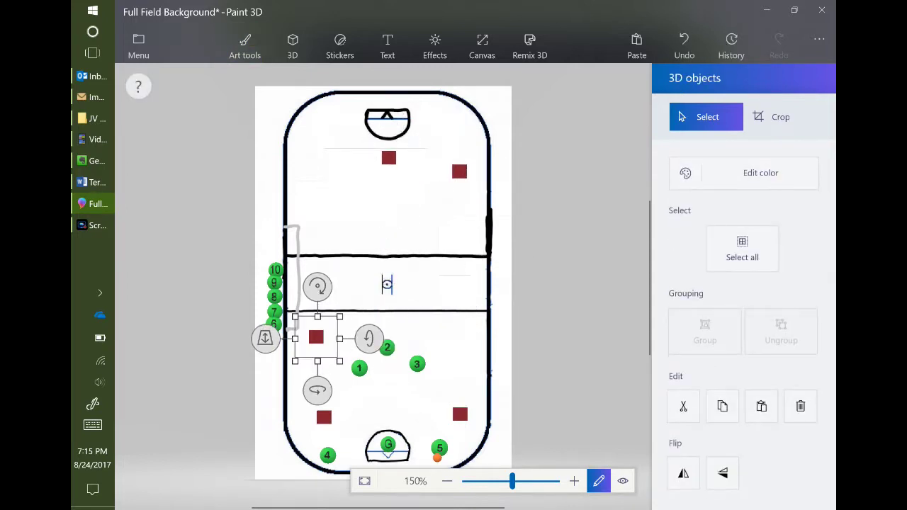
drag(316, 337, 323, 155)
Step: Move the two remaining red squares into the far half, as a second row between the first three and the centre zone
click(460, 414)
drag(460, 414, 445, 215)
click(324, 416)
drag(324, 417, 353, 203)
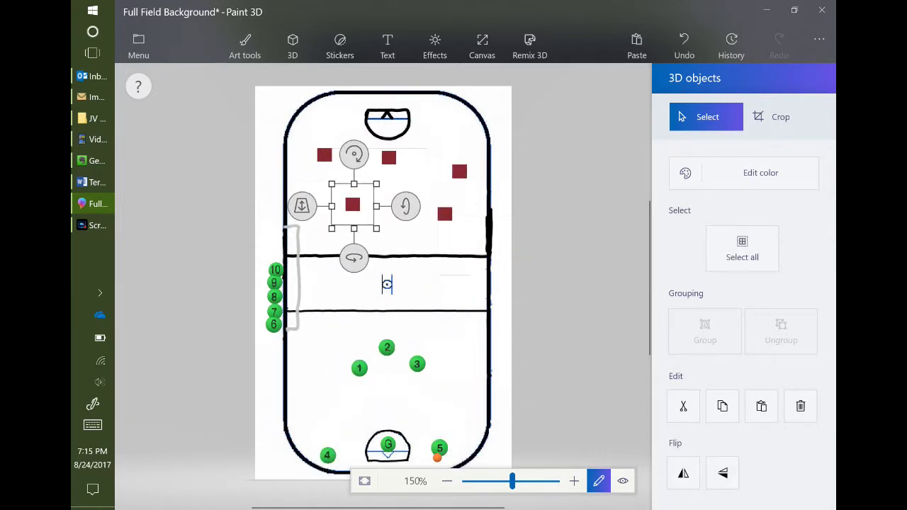
key(Escape)
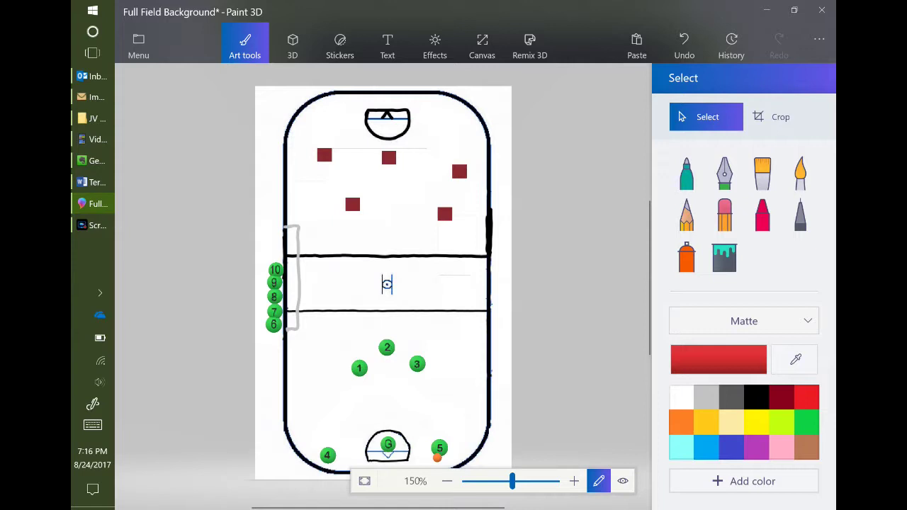
Step: Circle players 1 and 2 in red with the Pixel pen
click(800, 214)
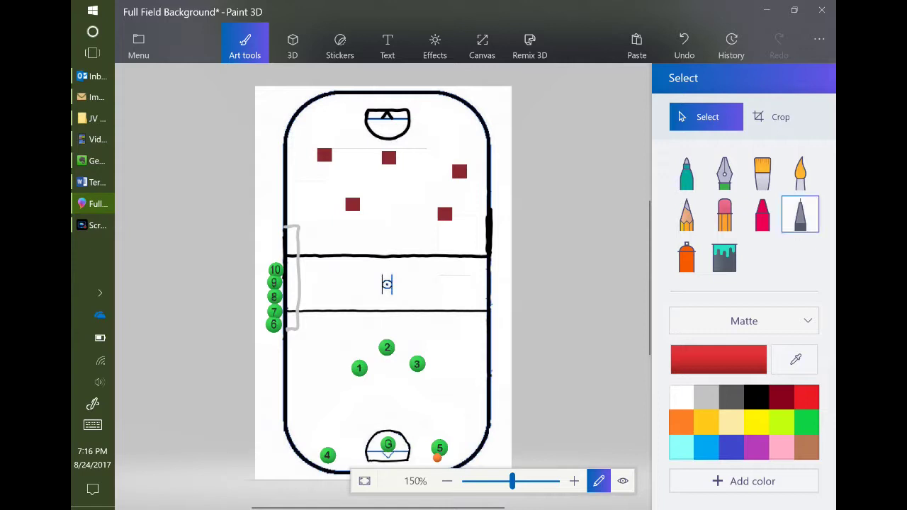
drag(335, 367, 387, 333)
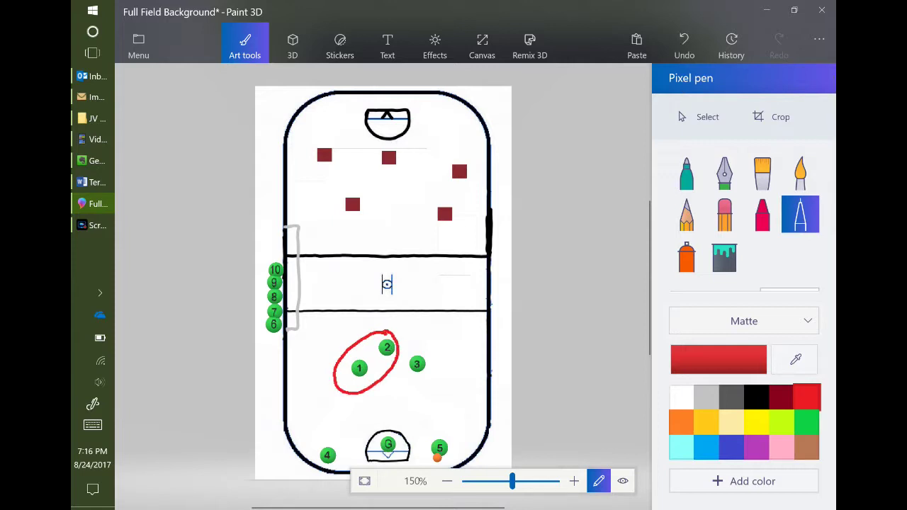
Step: Swap players 1 and 2 out to the sideline below the bench, and bring players 6 and 7 into the far half
click(707, 117)
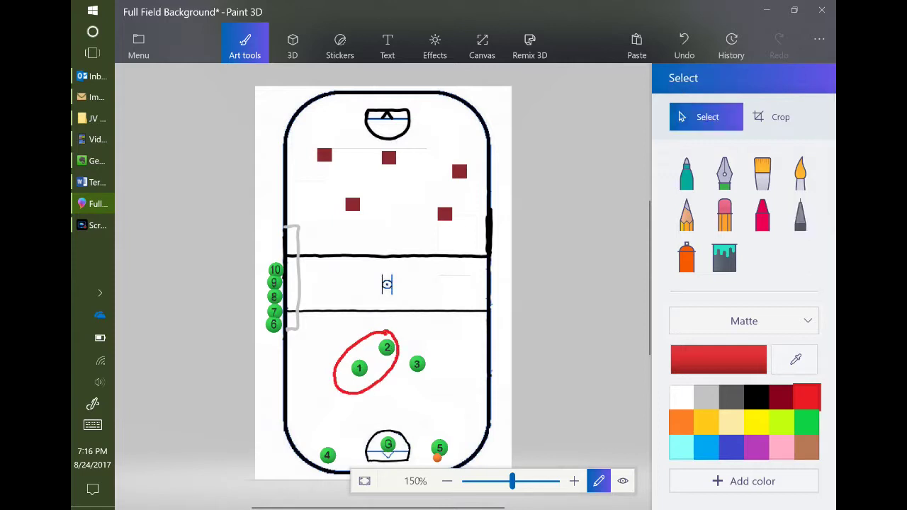
drag(351, 331, 340, 390)
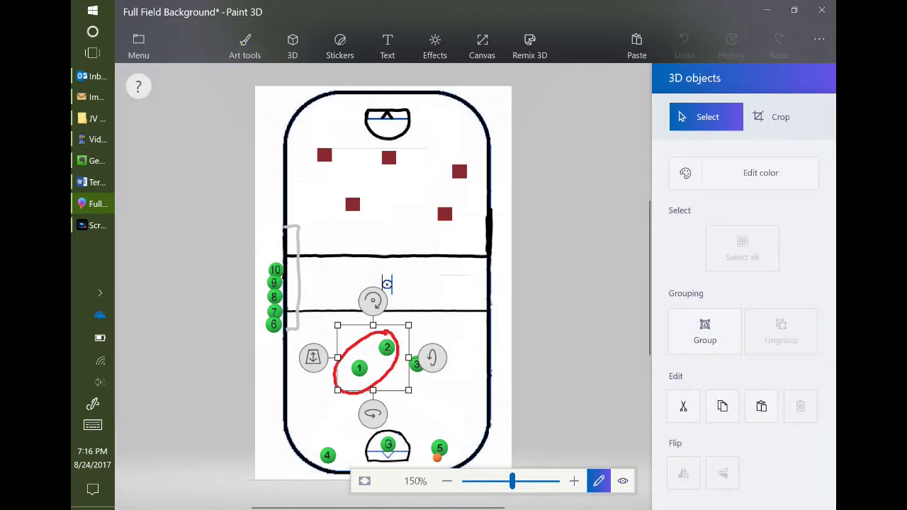
drag(373, 358, 341, 233)
click(359, 314)
click(234, 305)
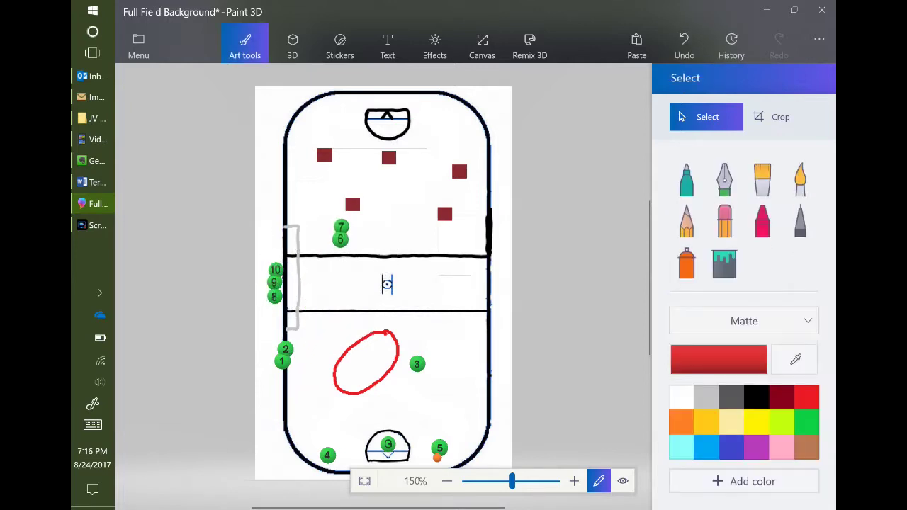
Step: Spread players 7 and 6 along the bench side of the far half, 7 nearer the goal and 6 beside the second-row red square
click(341, 227)
drag(341, 227, 320, 133)
click(341, 239)
drag(340, 239, 321, 203)
Step: Erase the red circle in the near half
click(245, 46)
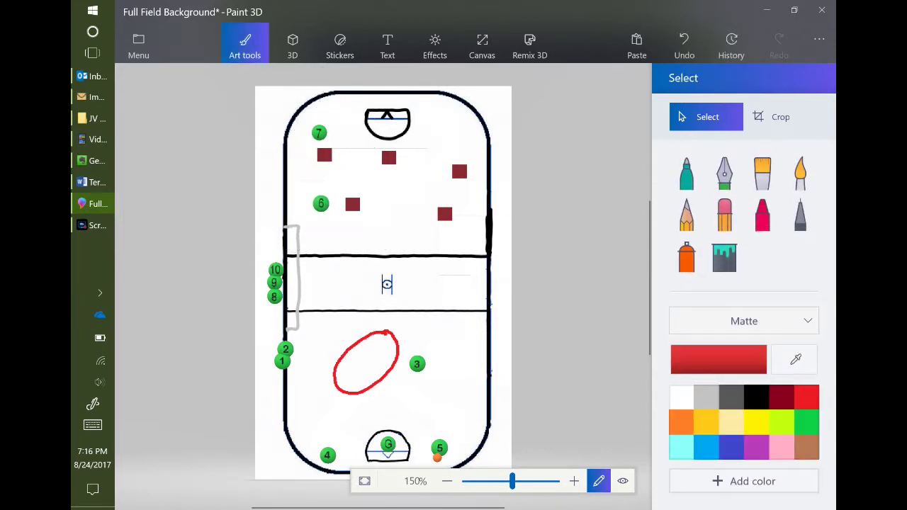
click(725, 214)
mouse_move(339, 372)
mouse_down()
mouse_move(378, 337)
mouse_move(354, 377)
mouse_move(370, 387)
mouse_move(396, 345)
mouse_up()
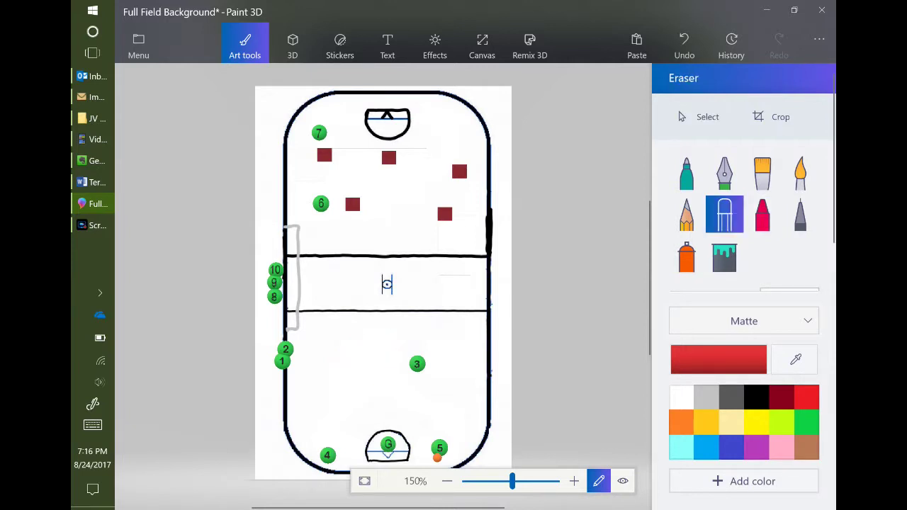
Step: Draw two red Pixel pen arrows in the near half: one up the side opposite the bench, one across from the bench side
click(705, 117)
click(418, 365)
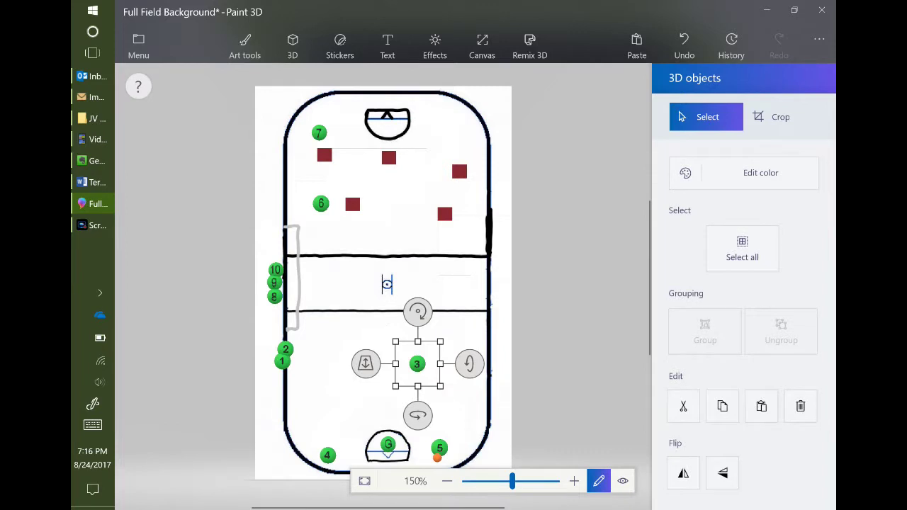
click(245, 46)
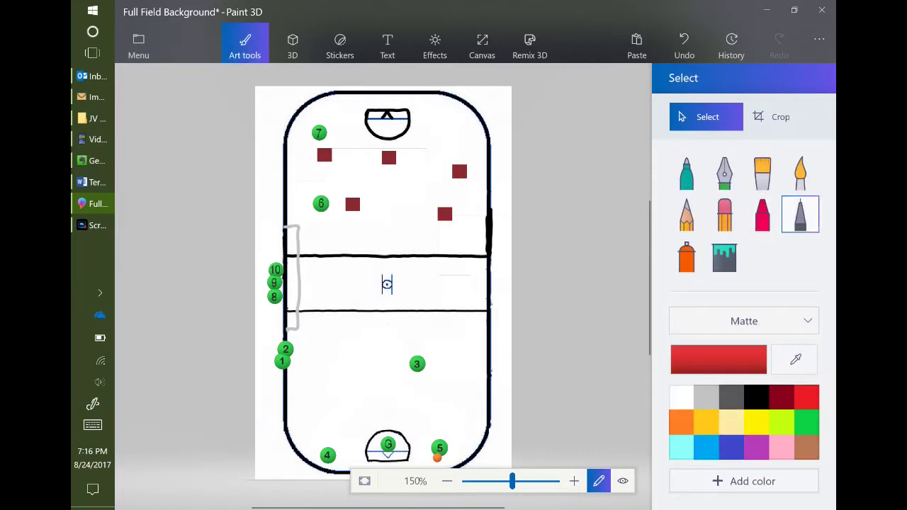
click(801, 215)
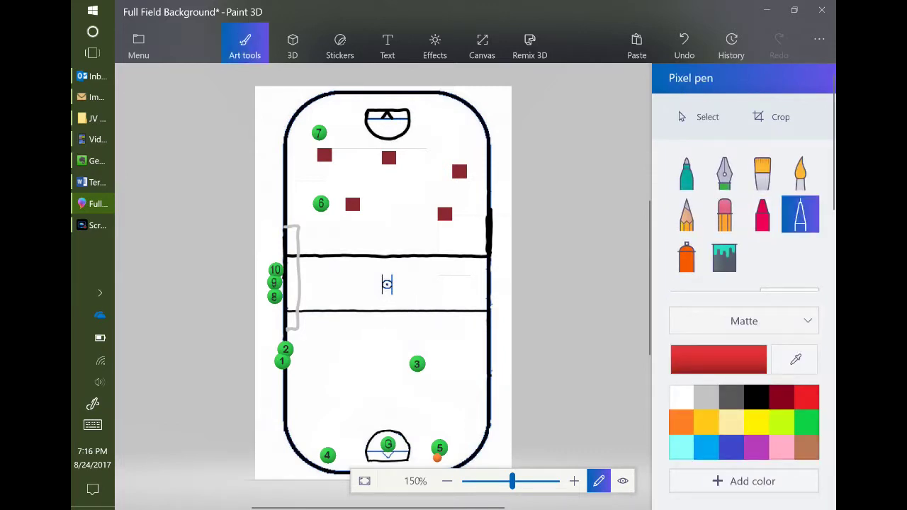
mouse_move(454, 337)
mouse_down()
mouse_move(456, 391)
mouse_move(455, 317)
mouse_move(460, 324)
mouse_up()
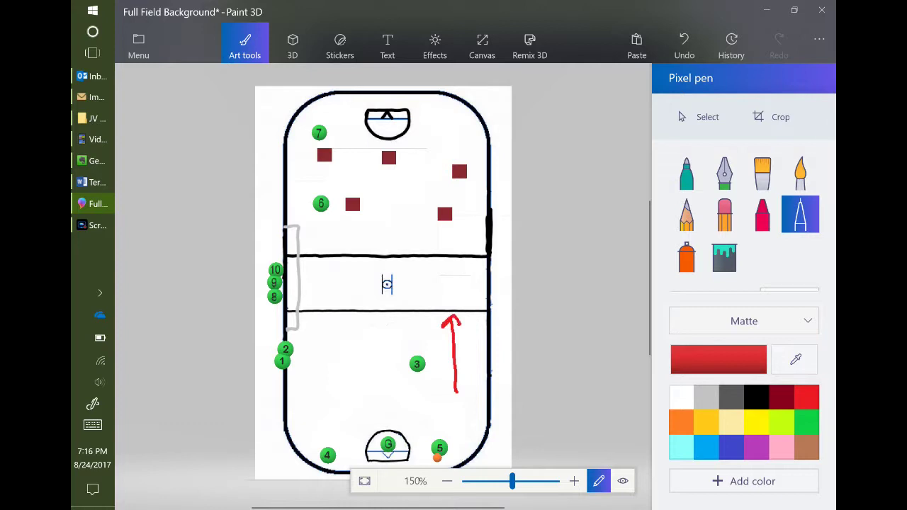
drag(319, 338, 400, 337)
drag(399, 338, 384, 347)
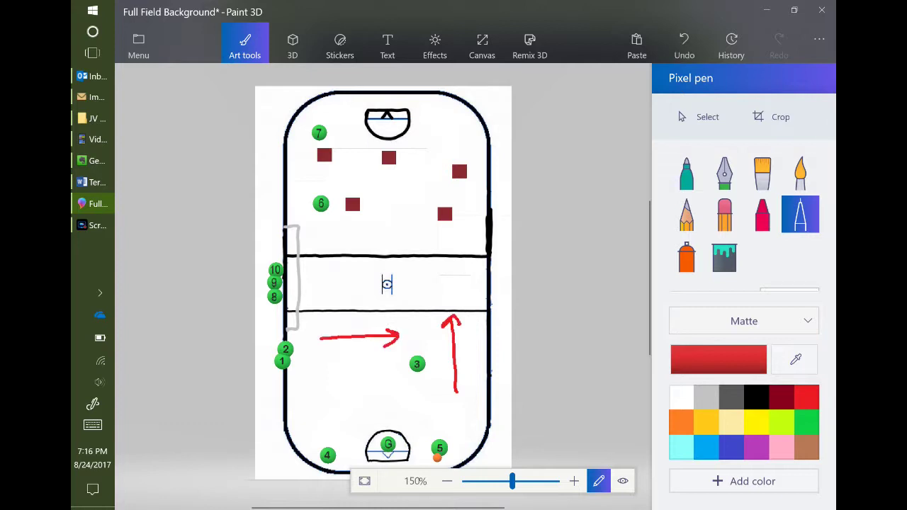
Step: Move player 3 to the far half's boards opposite the bench, and place the ball on the goal side of player 5
click(706, 117)
click(417, 364)
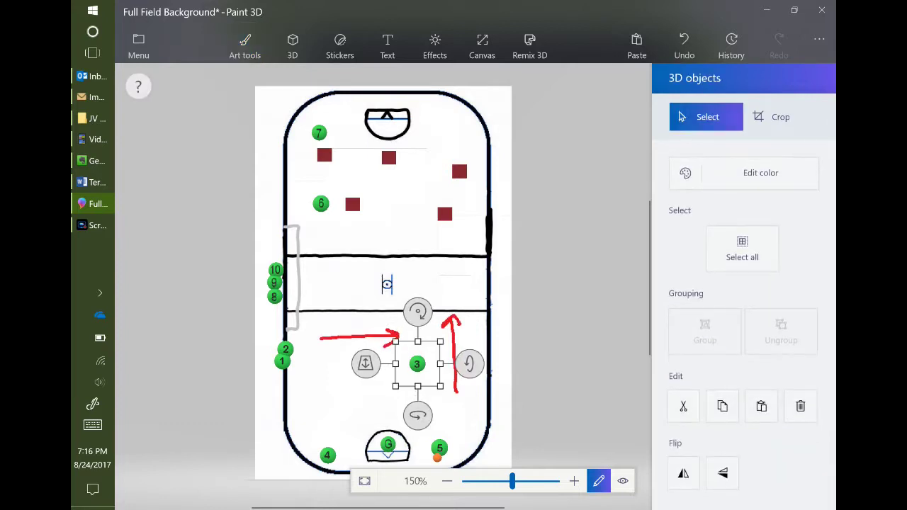
drag(417, 364, 483, 195)
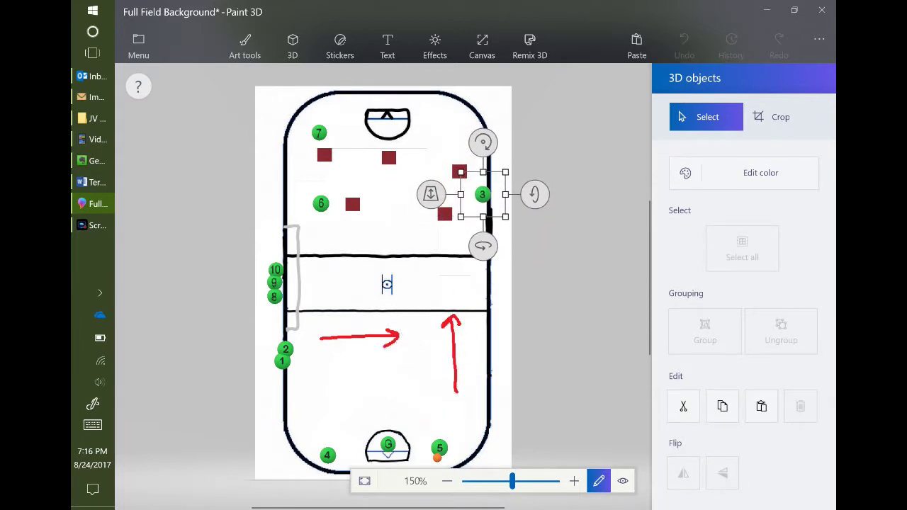
click(439, 448)
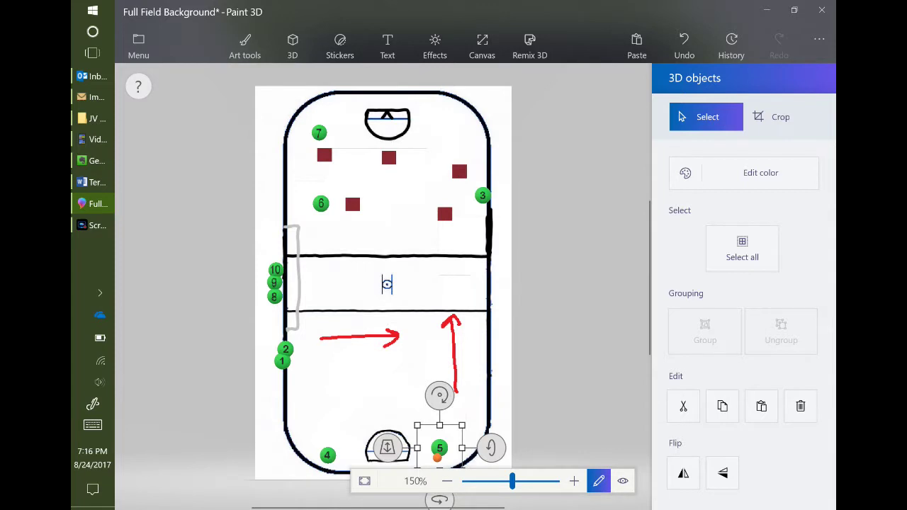
mouse_move(438, 454)
mouse_down()
mouse_move(471, 195)
mouse_move(474, 239)
mouse_move(449, 310)
mouse_move(432, 445)
mouse_up()
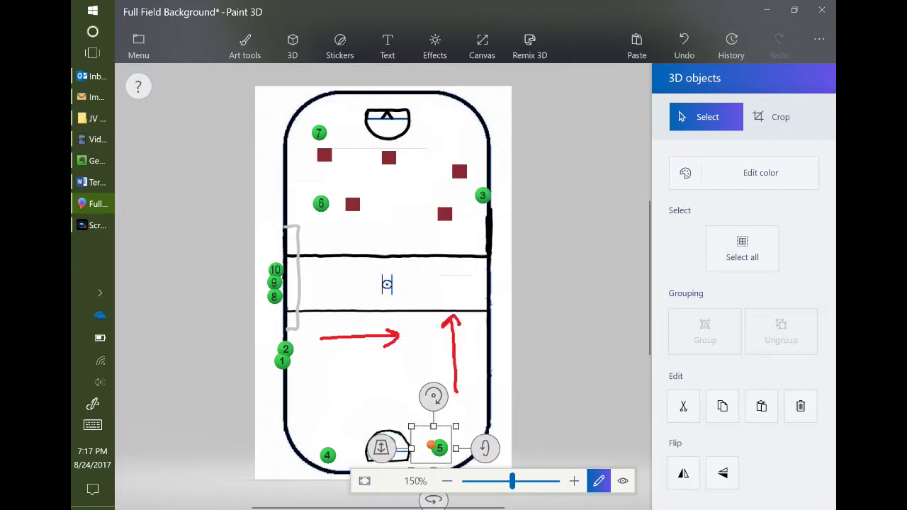
click(245, 46)
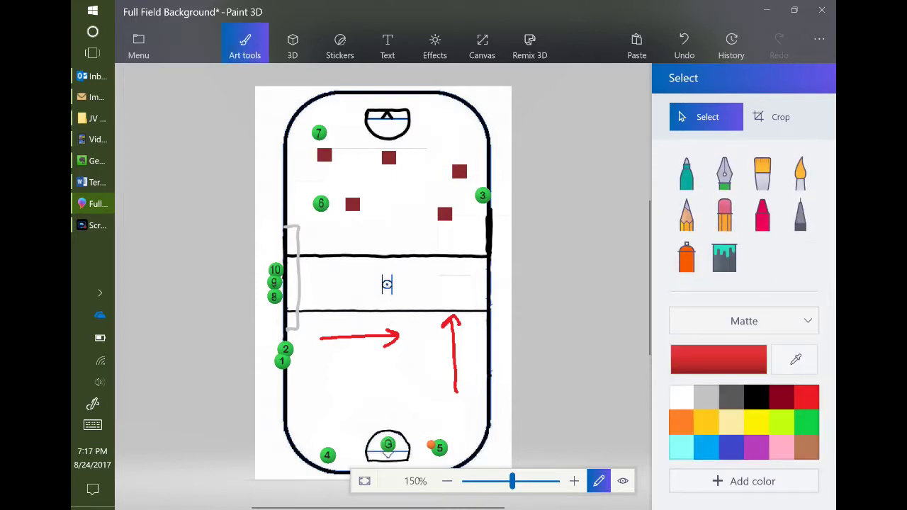
Step: Nudge the second-row red square opposite the bench slightly inward, and move player 3 into the corner beside the far goal
click(444, 214)
mouse_move(444, 214)
mouse_down()
mouse_move(439, 356)
mouse_move(456, 210)
mouse_move(440, 210)
mouse_up()
key(Escape)
click(482, 196)
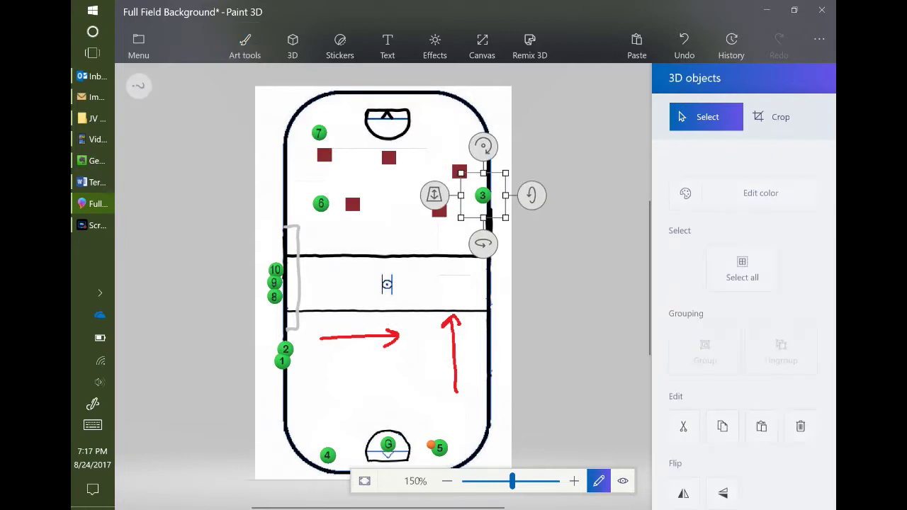
drag(482, 195, 447, 137)
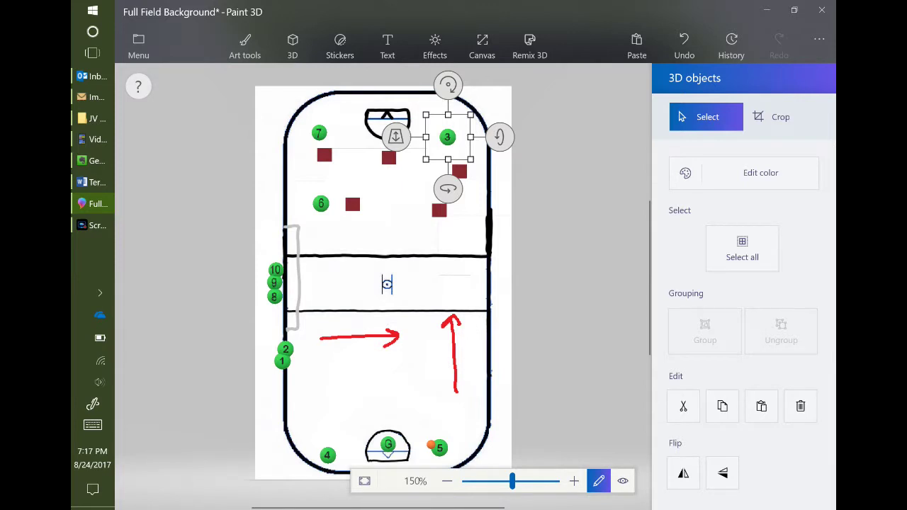
Step: Take goalie G out of the near goal to the rink's edge, and move players 4 and 5 with the ball into the far half
click(388, 445)
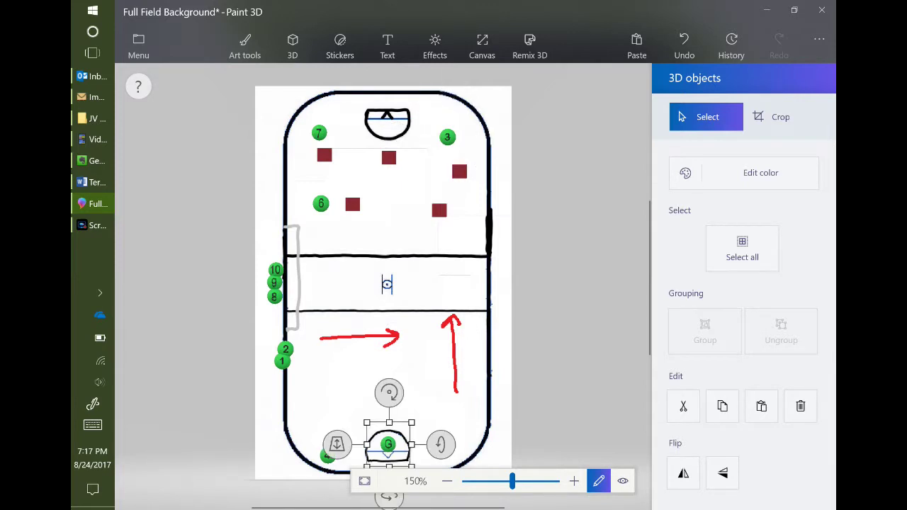
drag(389, 444, 326, 477)
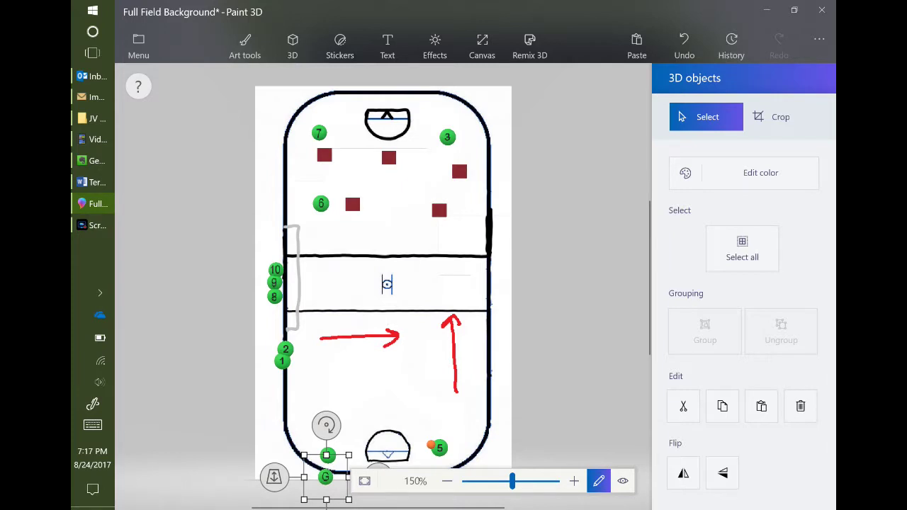
drag(297, 426, 438, 406)
drag(383, 410, 407, 222)
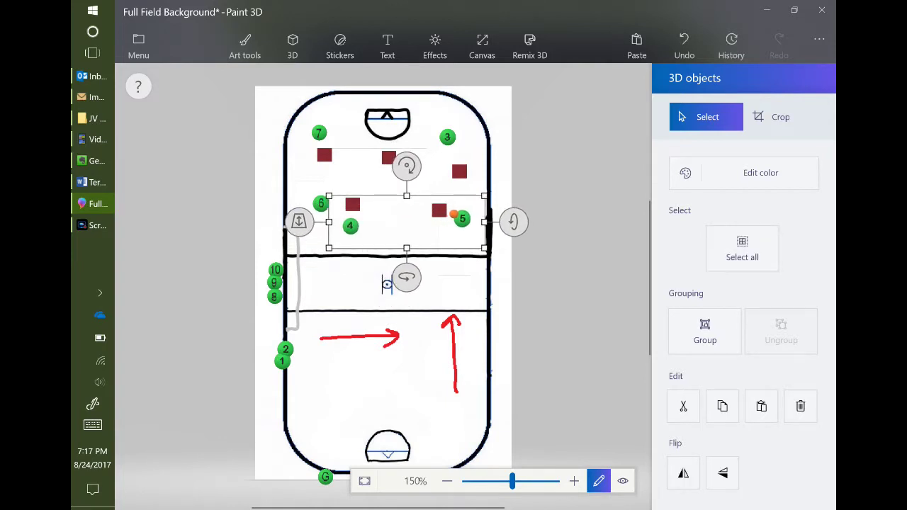
click(407, 227)
Step: Move player 4 between the two second-row red squares
click(351, 228)
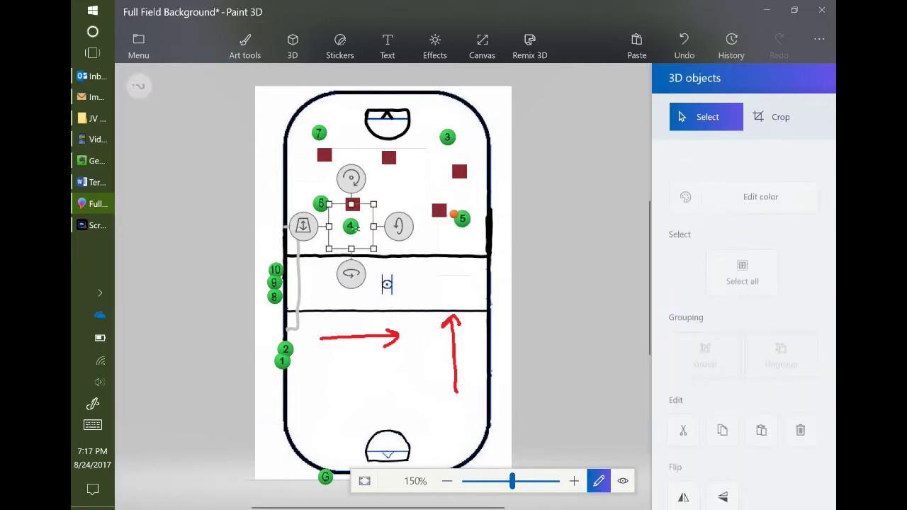
drag(352, 230, 398, 211)
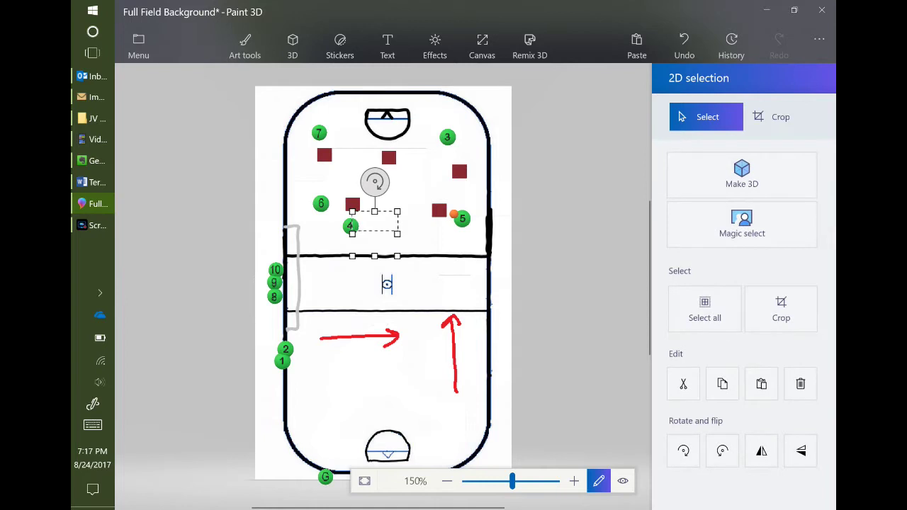
click(351, 227)
drag(351, 227, 392, 208)
key(Escape)
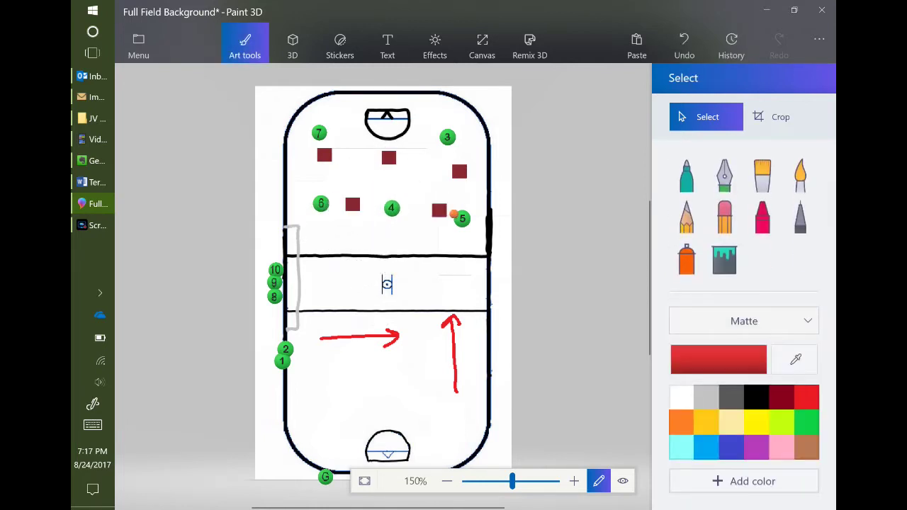
Step: Pass the ball across from player 5 to player 6
click(454, 214)
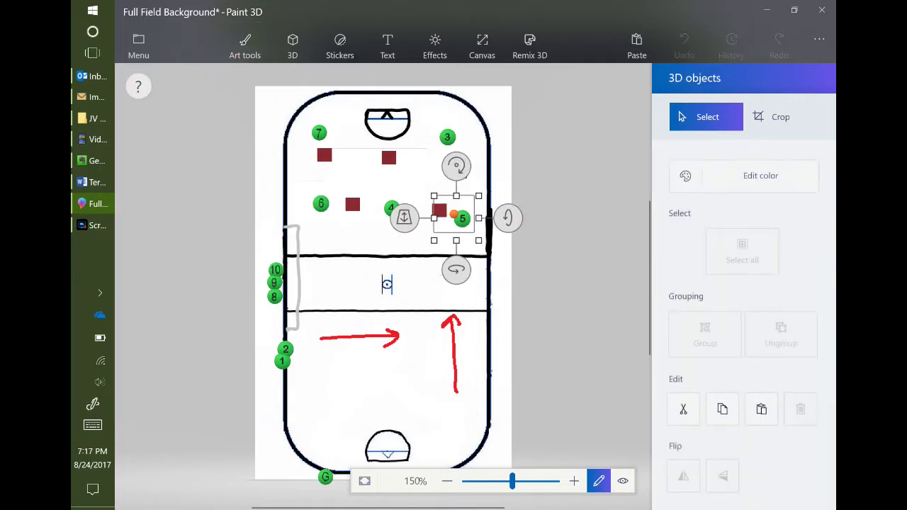
drag(455, 214, 321, 210)
key(Escape)
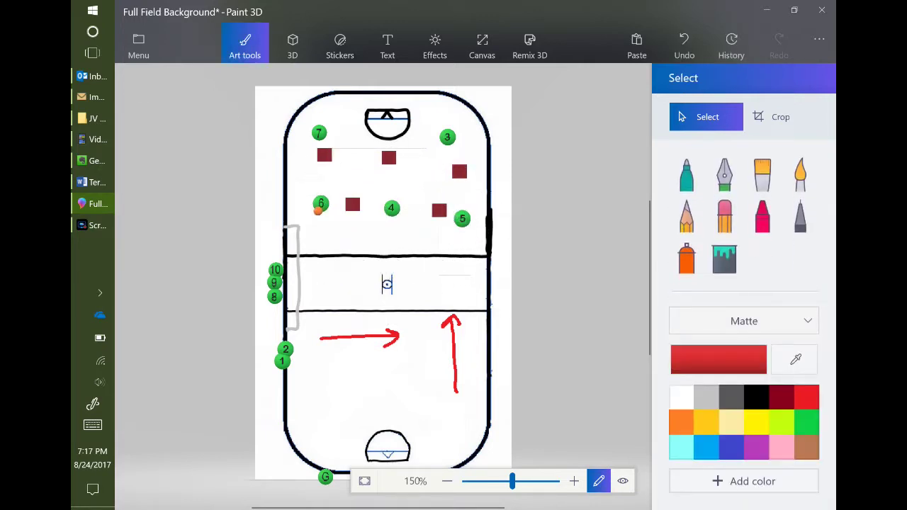
Step: Take players 3, 4 and 5 out of the far half, and reposition the three red squares on its side opposite the bench
drag(517, 118, 368, 241)
drag(426, 178, 442, 150)
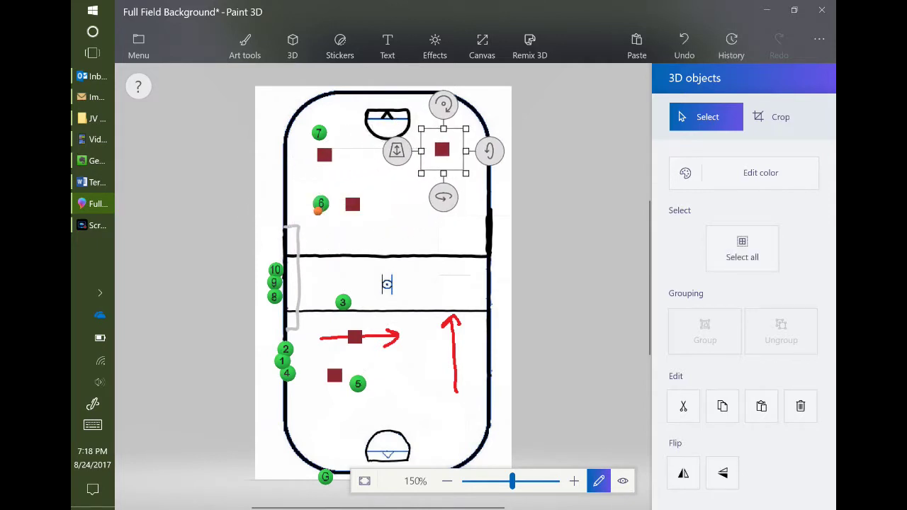
drag(355, 338, 400, 294)
key(Escape)
drag(355, 336, 456, 184)
click(335, 376)
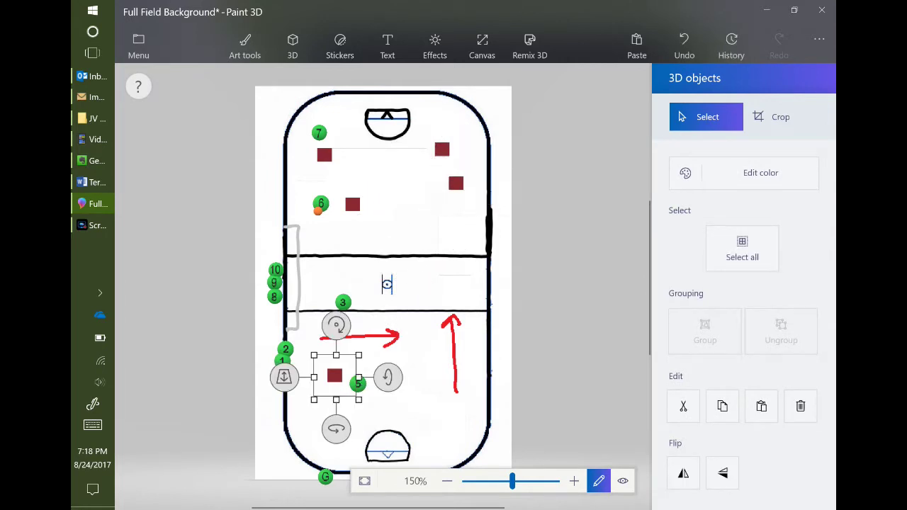
drag(335, 376, 440, 220)
Step: Send player 3 to the sideline next to player 4, and bring players 8, 9 and 10 into the vacated far-half positions
click(343, 303)
drag(343, 303, 292, 377)
drag(282, 303, 297, 247)
drag(275, 283, 461, 211)
click(244, 46)
drag(397, 183, 443, 134)
Step: Erase both red arrows in the near half
click(245, 46)
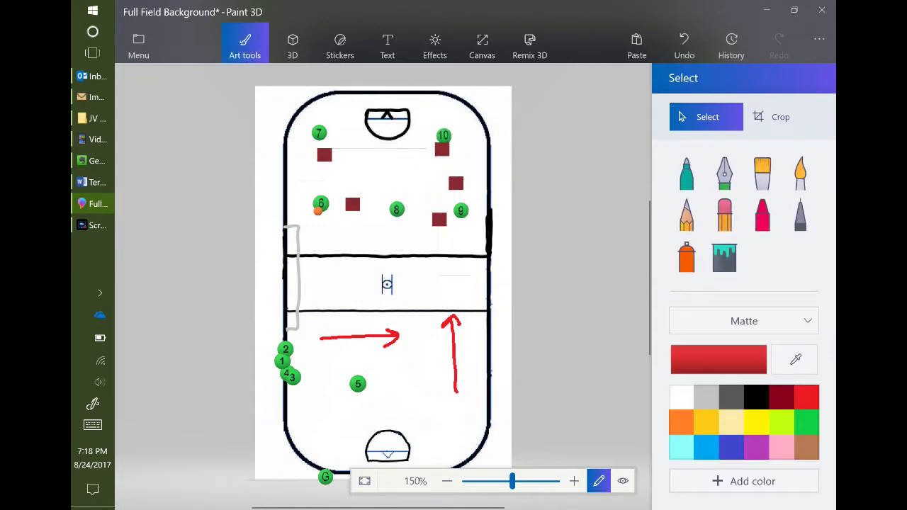
click(724, 214)
mouse_move(442, 328)
mouse_down()
mouse_move(465, 312)
mouse_move(456, 394)
mouse_up()
drag(399, 337, 319, 338)
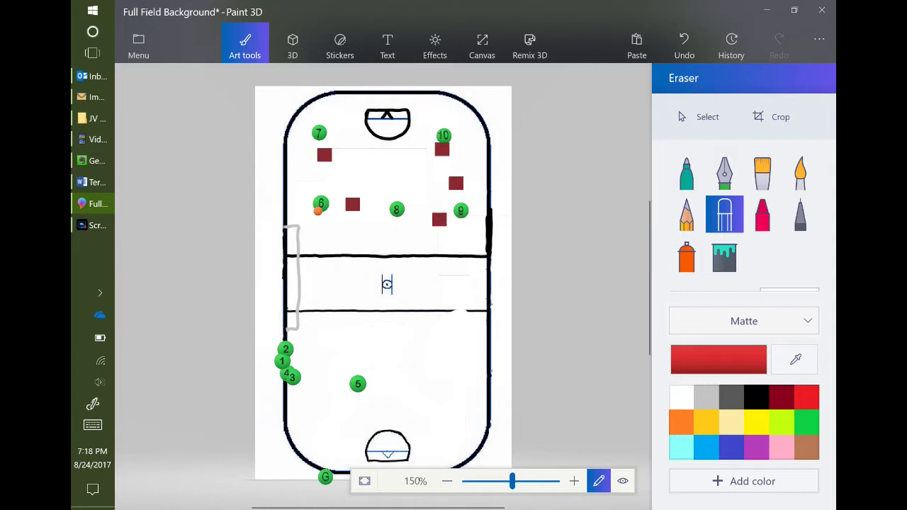
key(ctrl+z)
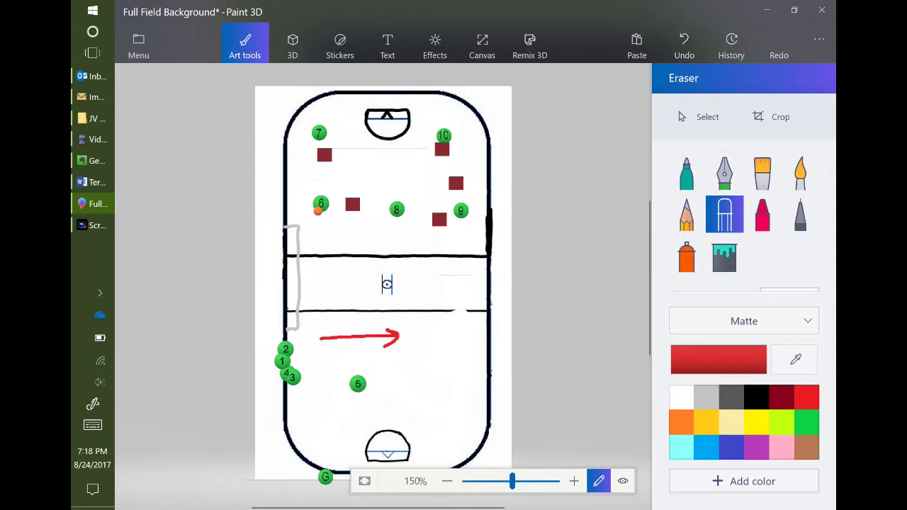
key(ctrl+y)
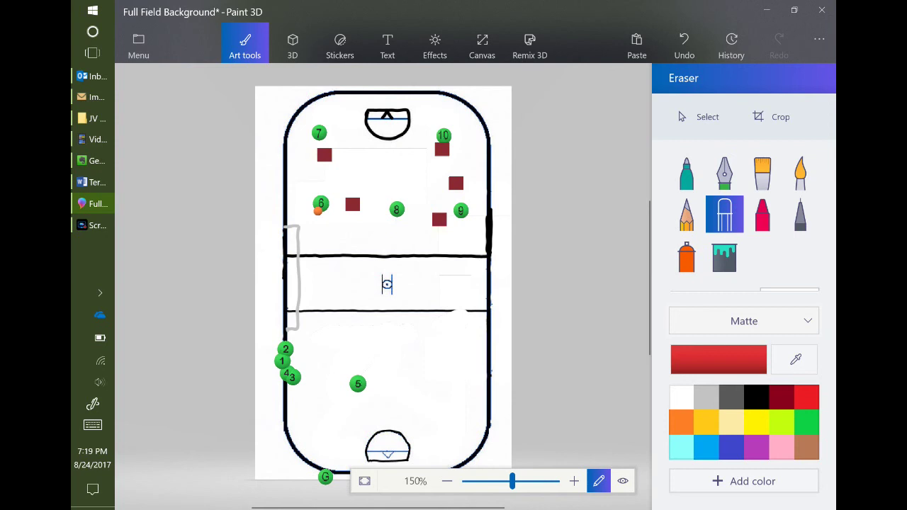
click(93, 226)
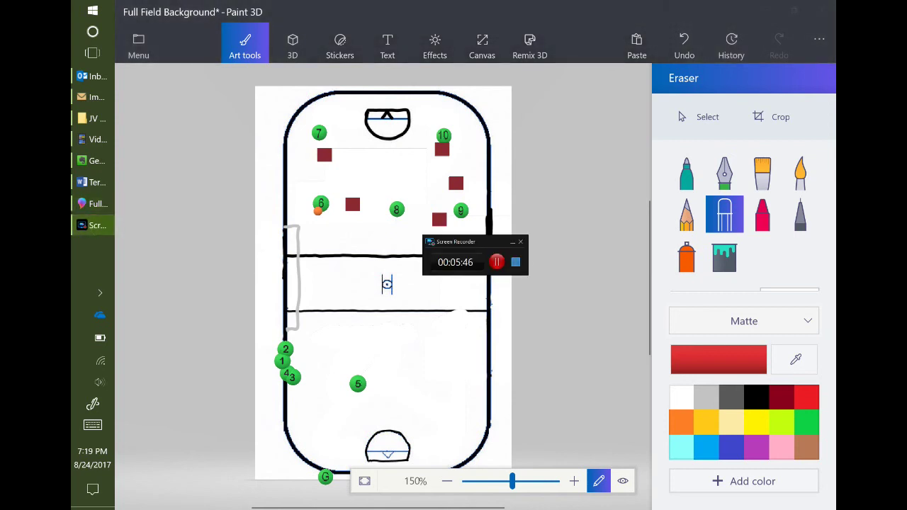